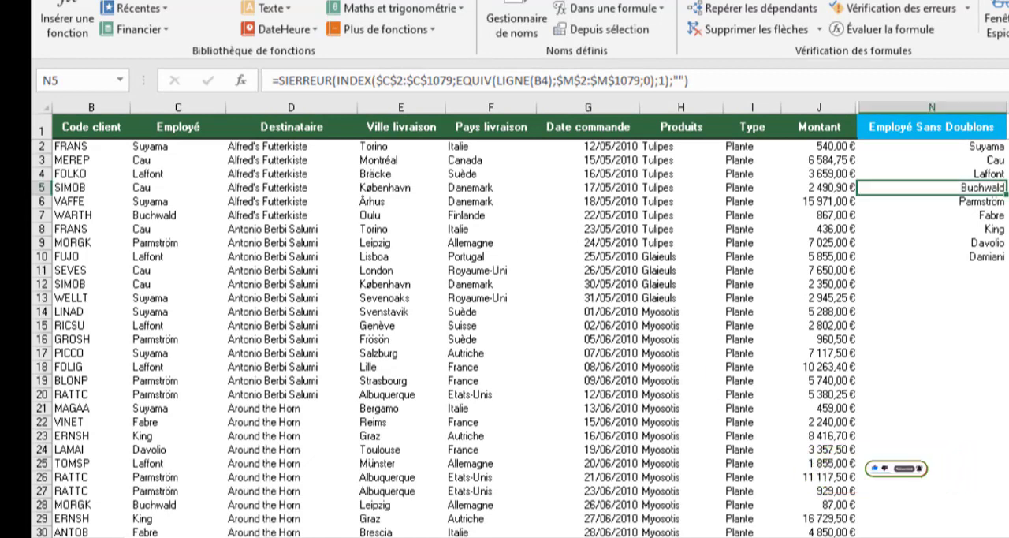
left_click_drag(874, 537, 864, 537)
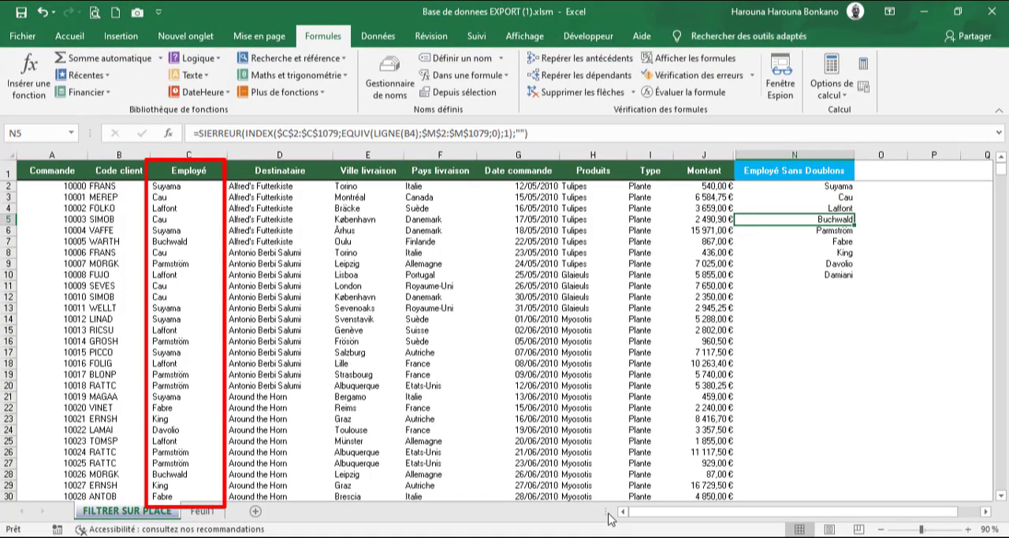
left_click(792, 258)
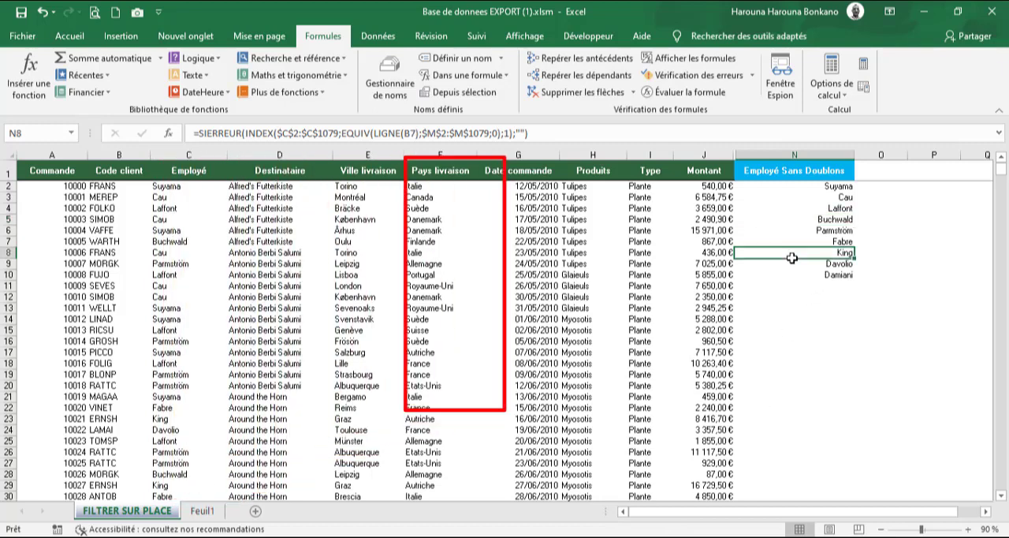
left_click(795, 285)
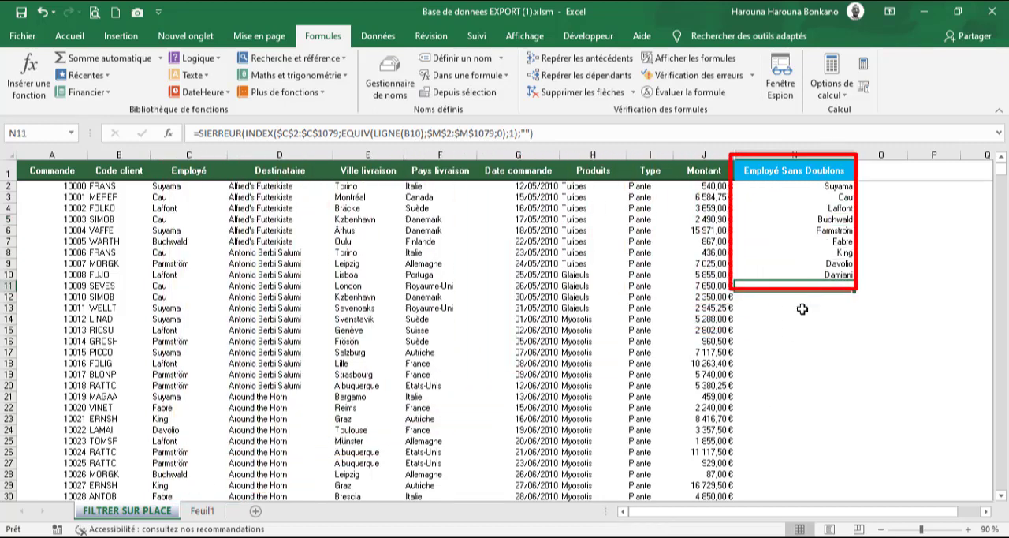
left_click(802, 308)
left_click(788, 231)
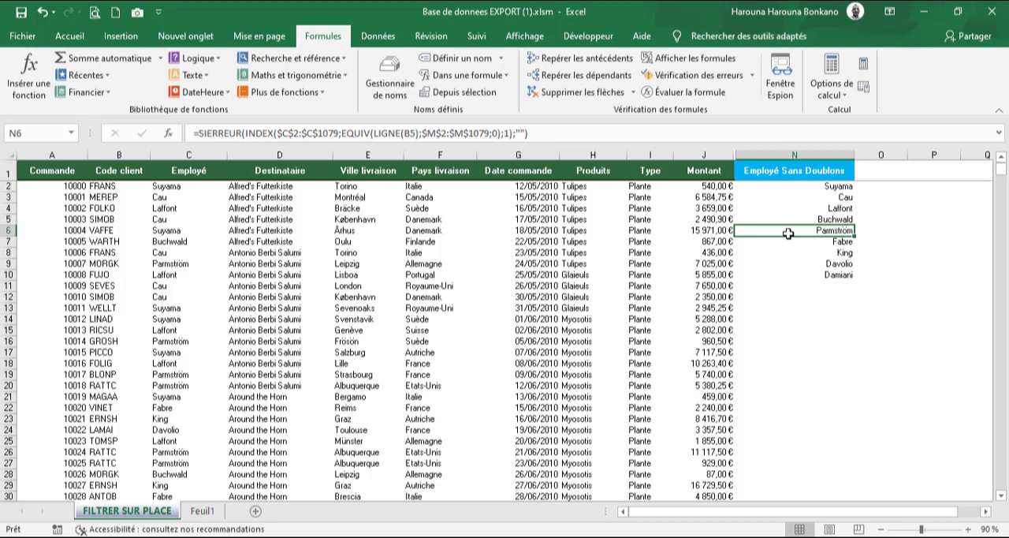
left_click(795, 189)
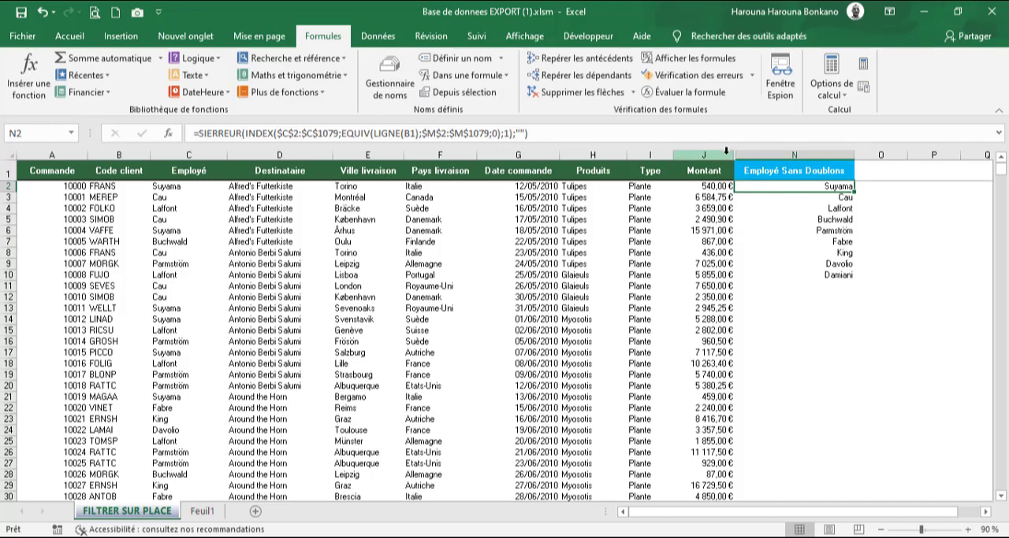
- Unhide the helper columns K to M between the Montant and Employé Sans Doublons columns
left_click_drag(727, 150, 748, 153)
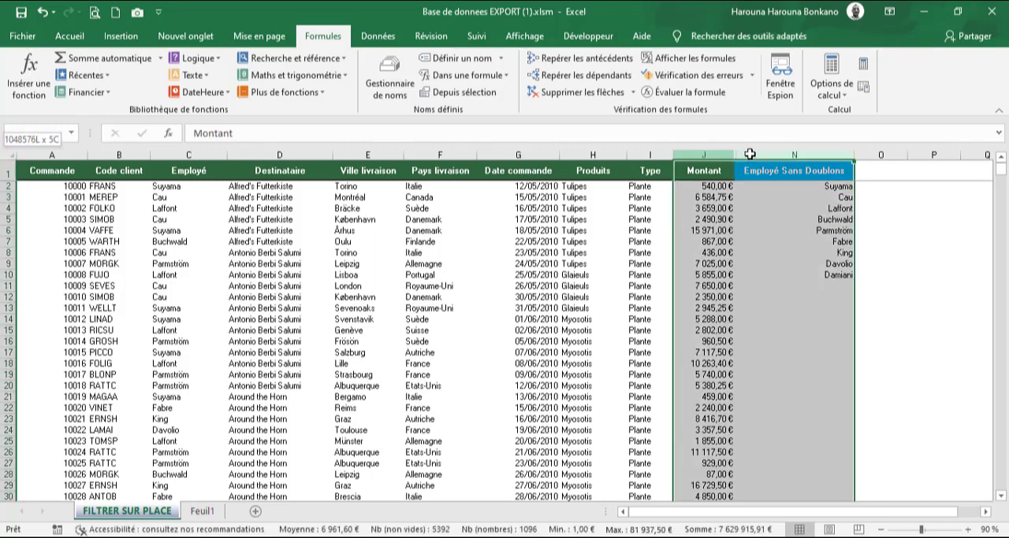
right_click(754, 217)
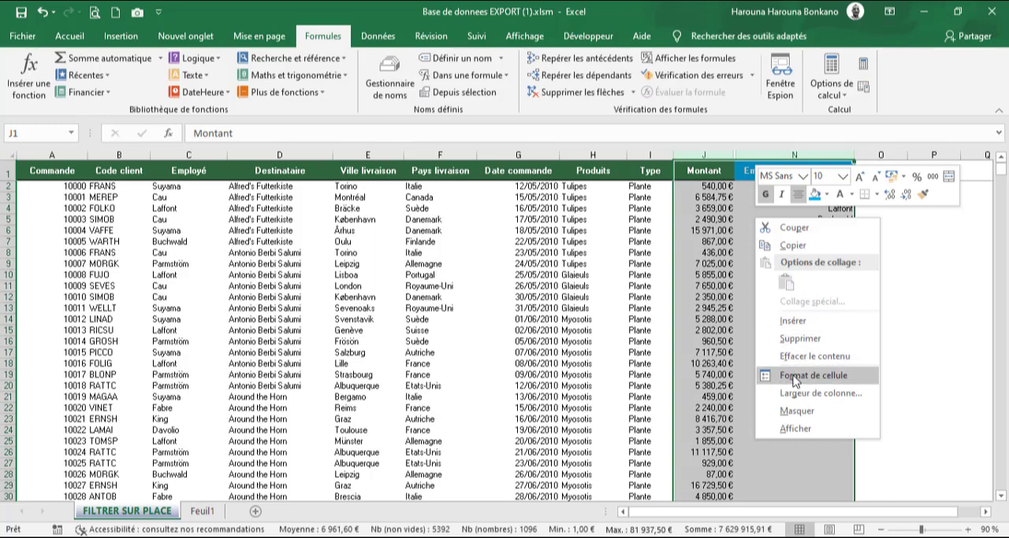
left_click(795, 428)
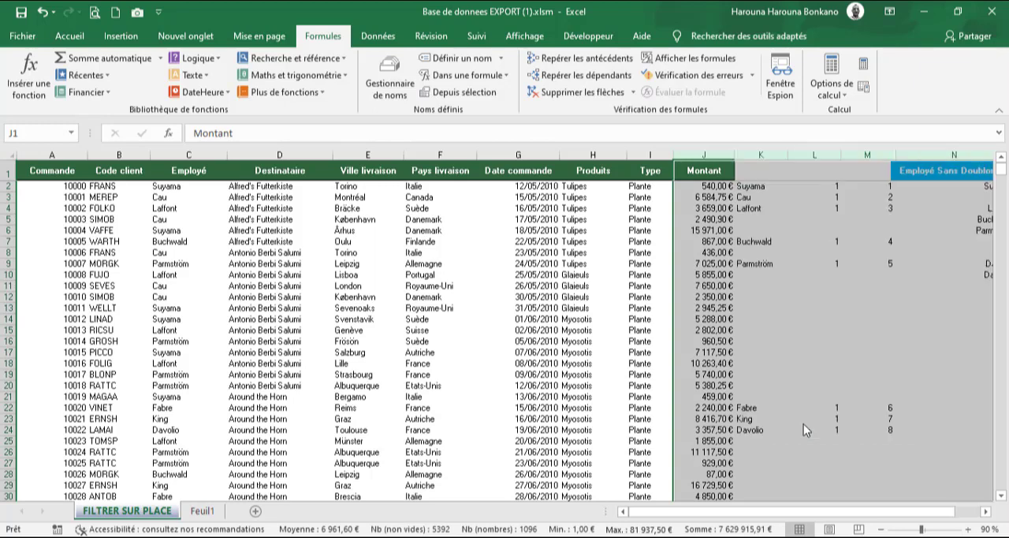
left_click(777, 234)
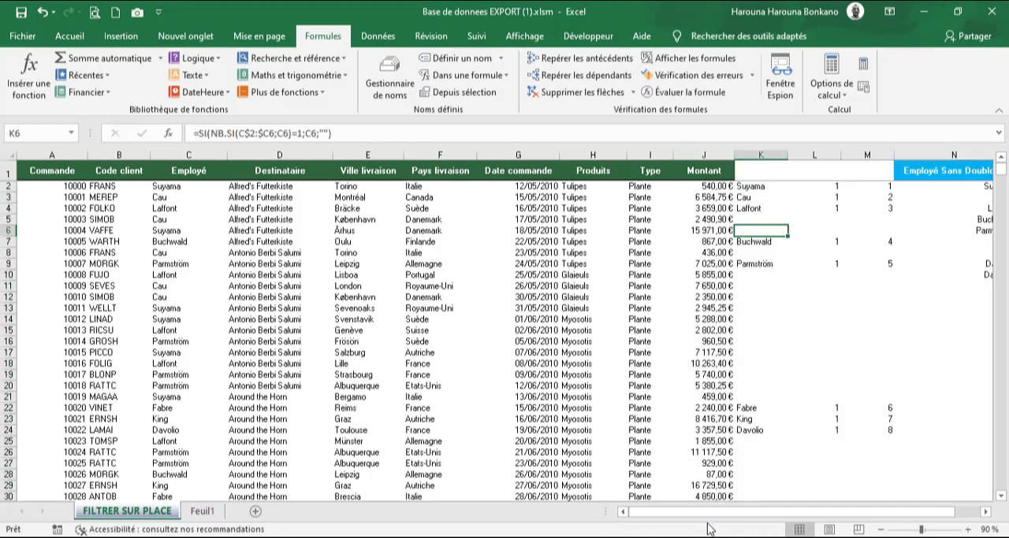
- Hide the helper columns K to M
left_click_drag(712, 513, 748, 511)
left_click_drag(690, 155, 796, 155)
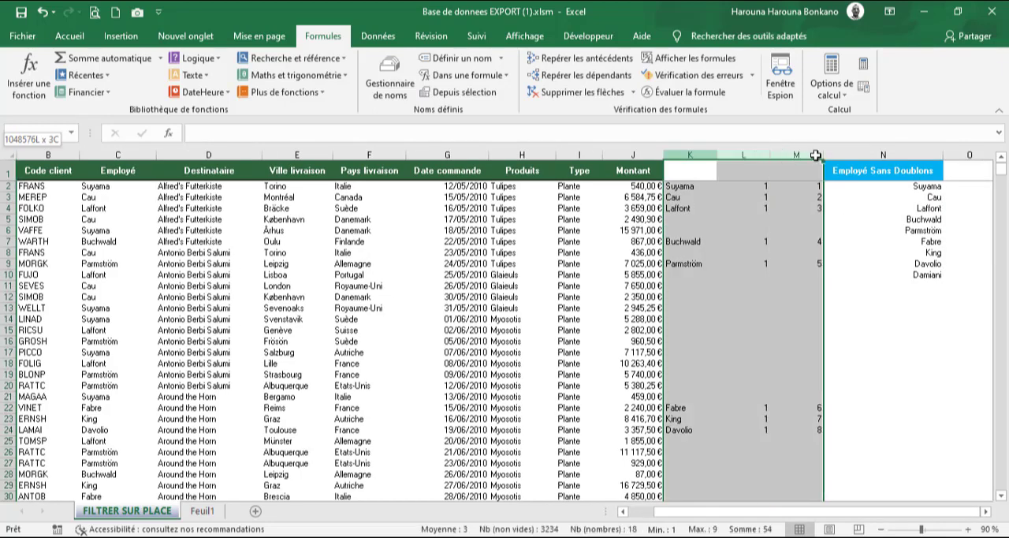
right_click(750, 203)
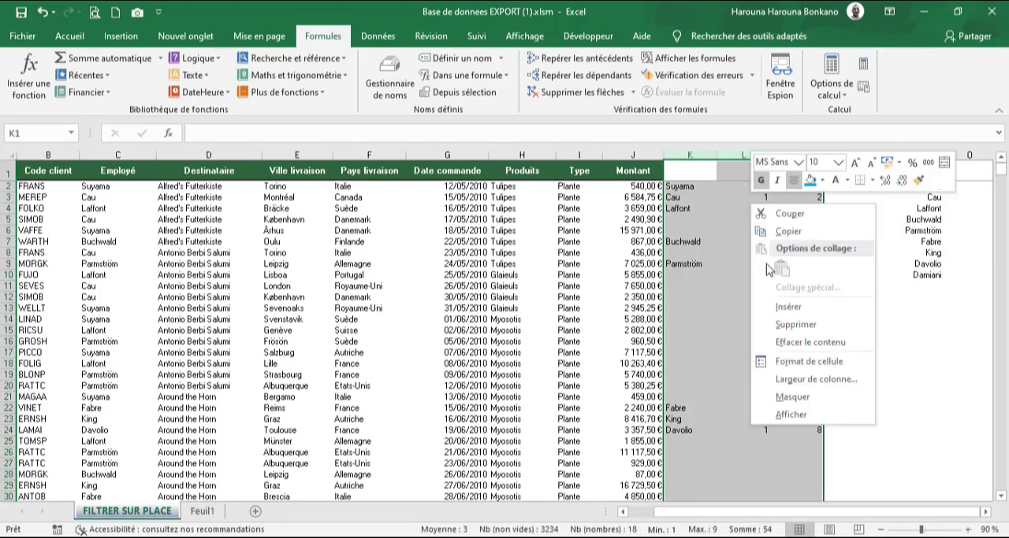
left_click(793, 396)
- Start defining a new workbook-level name from cell N2 and call it "Liste Employe"
left_click(718, 187)
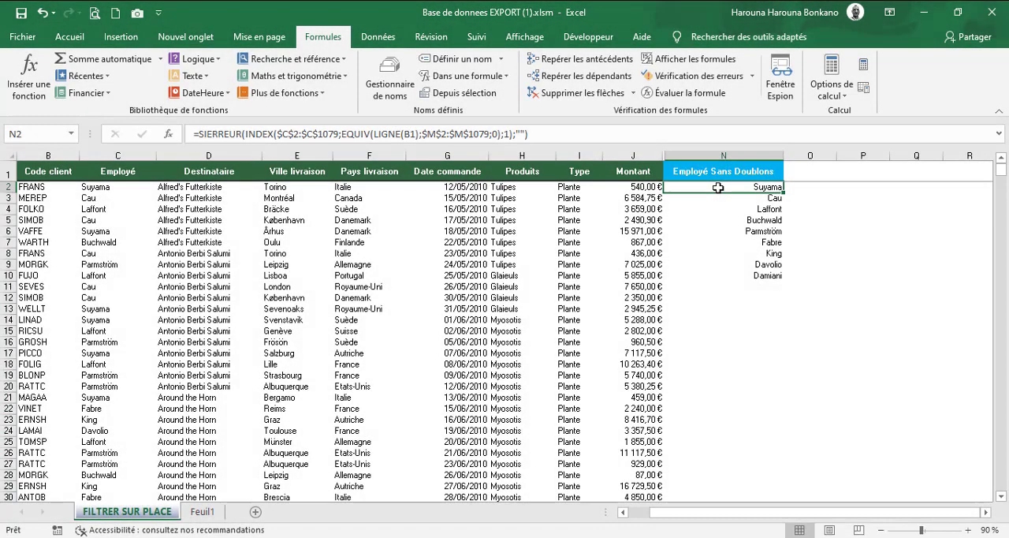
left_click_drag(718, 187, 720, 278)
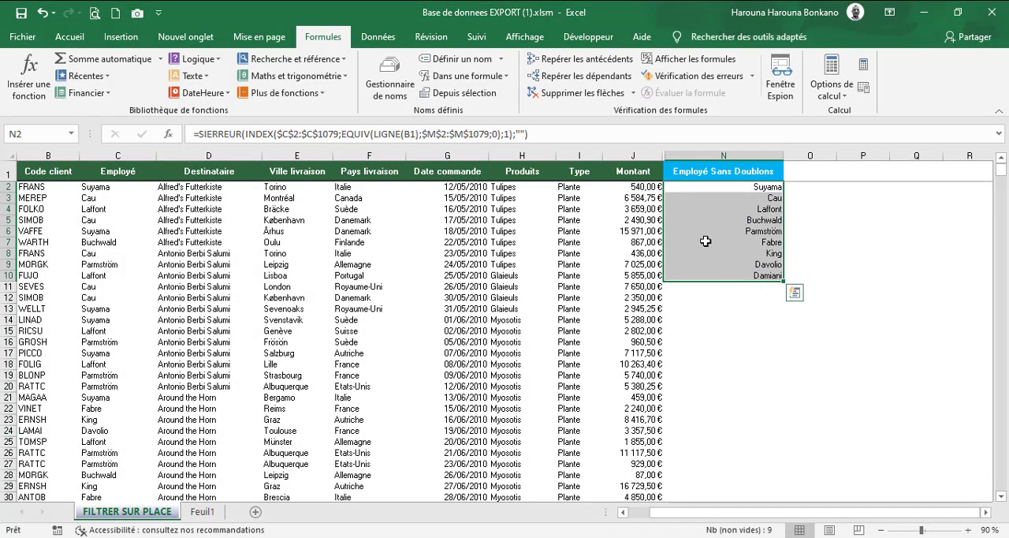
left_click(702, 189)
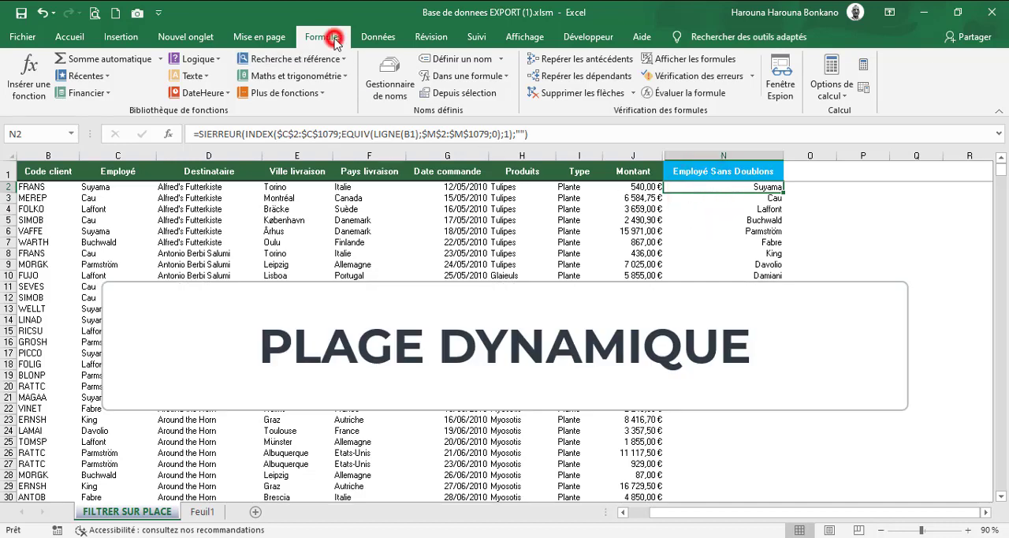
left_click(388, 87)
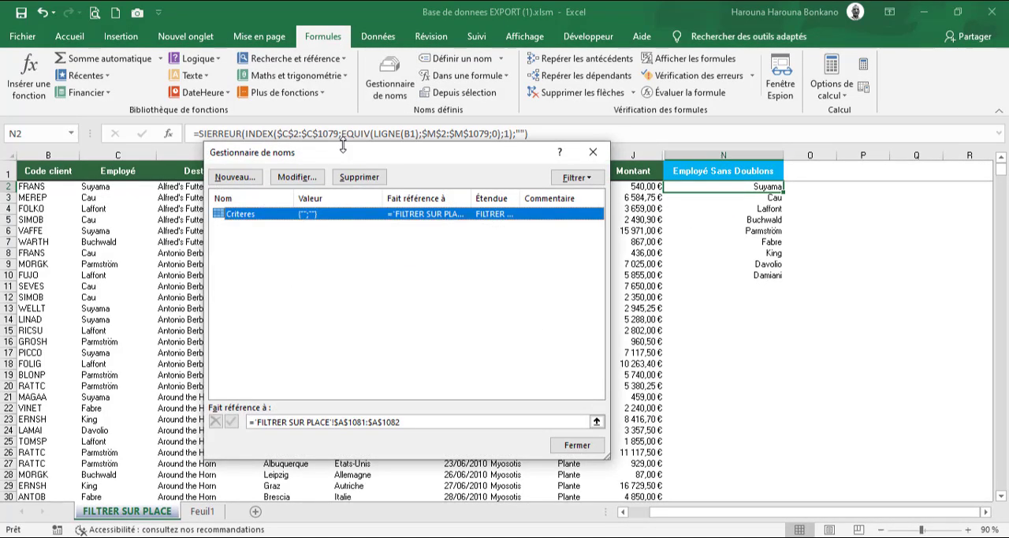
left_click_drag(388, 156, 425, 153)
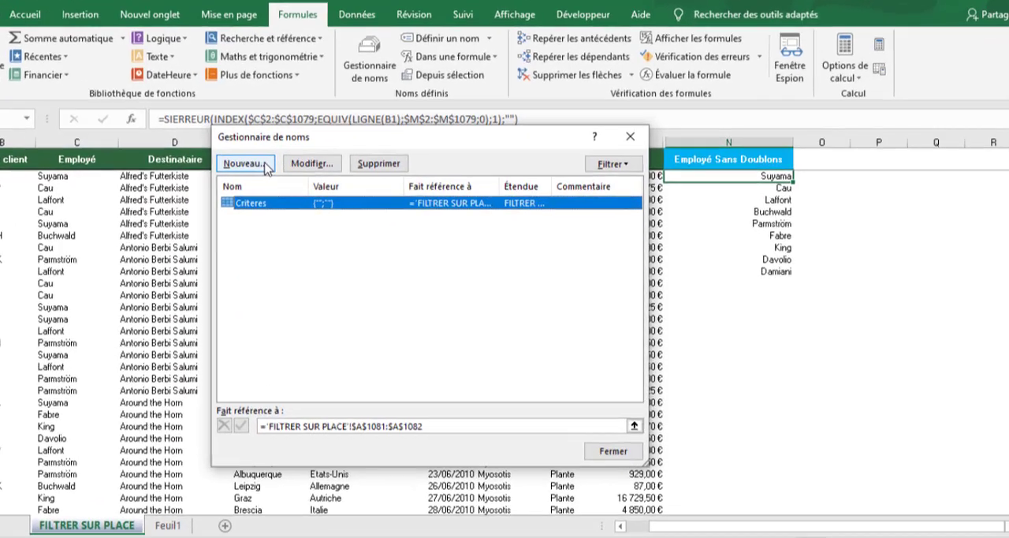
left_click(266, 168)
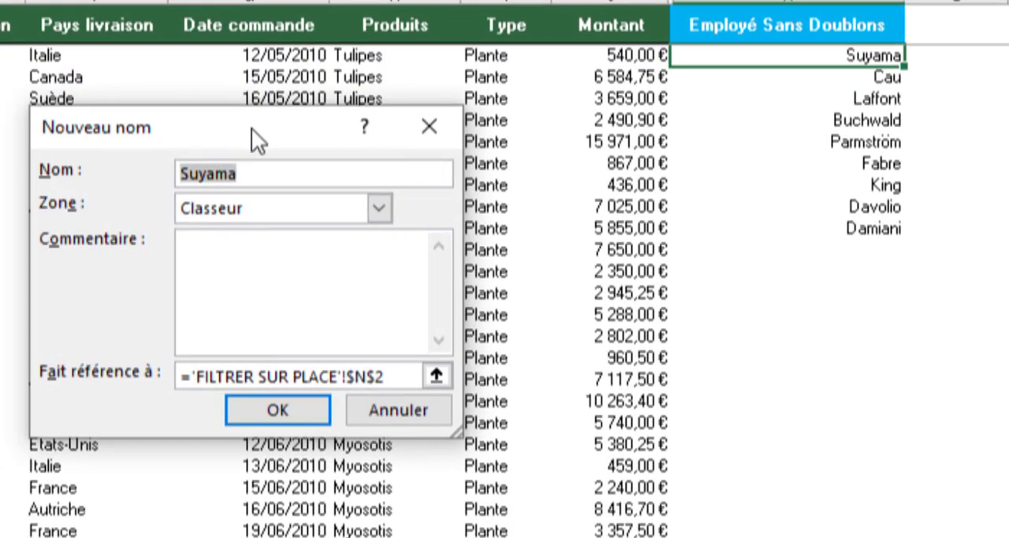
left_click_drag(436, 215, 424, 203)
left_click(242, 151)
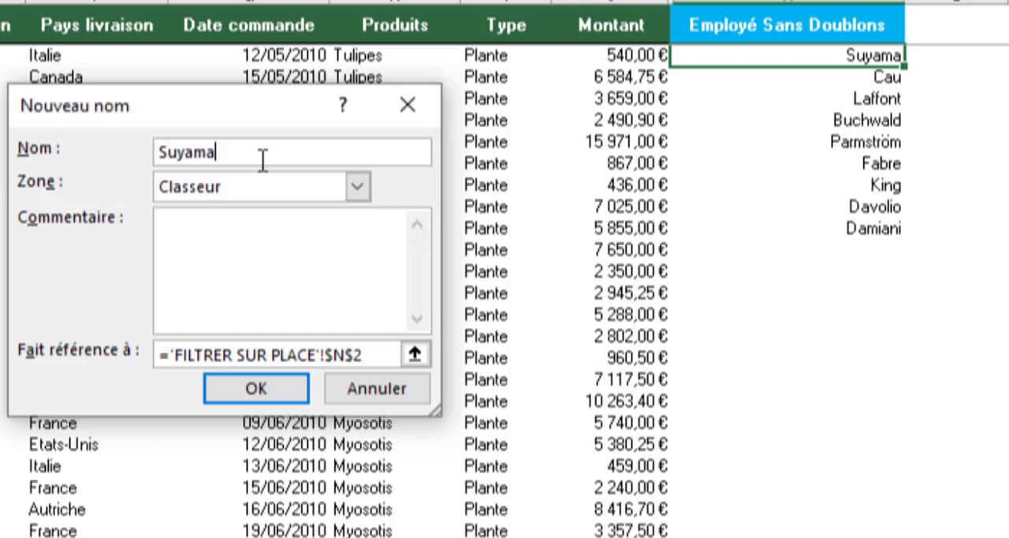
key("ctrl+a")
type("List")
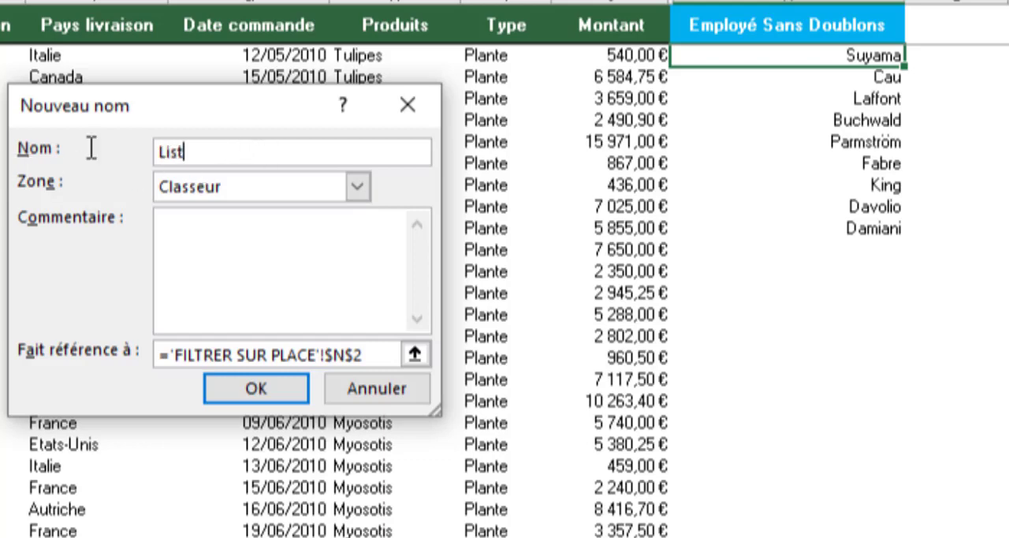
type("e Employe")
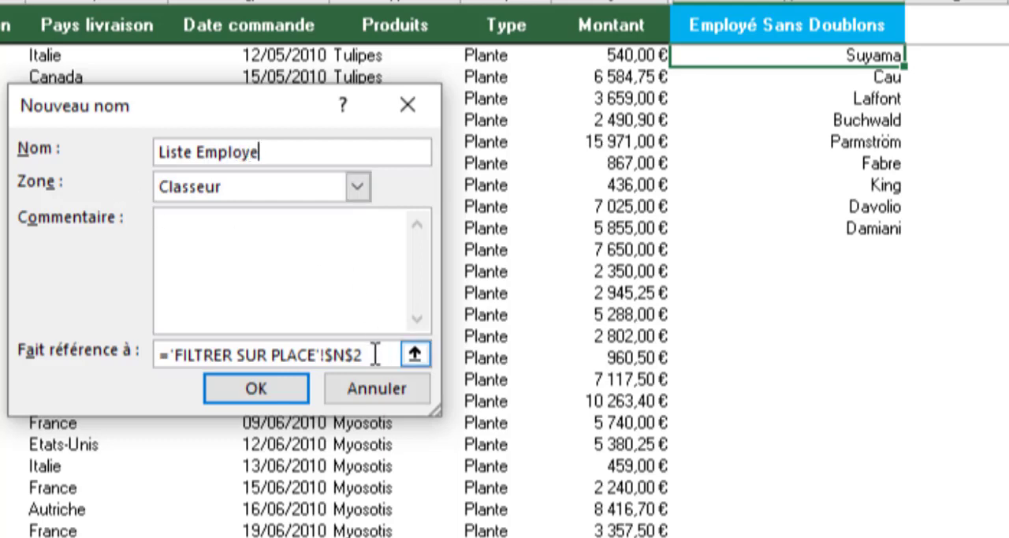
- Replace the new name's reference with the start of a DECALER formula anchored on 'FILTRER SUR PLACE'!$N$2
left_click_drag(377, 354, 162, 356)
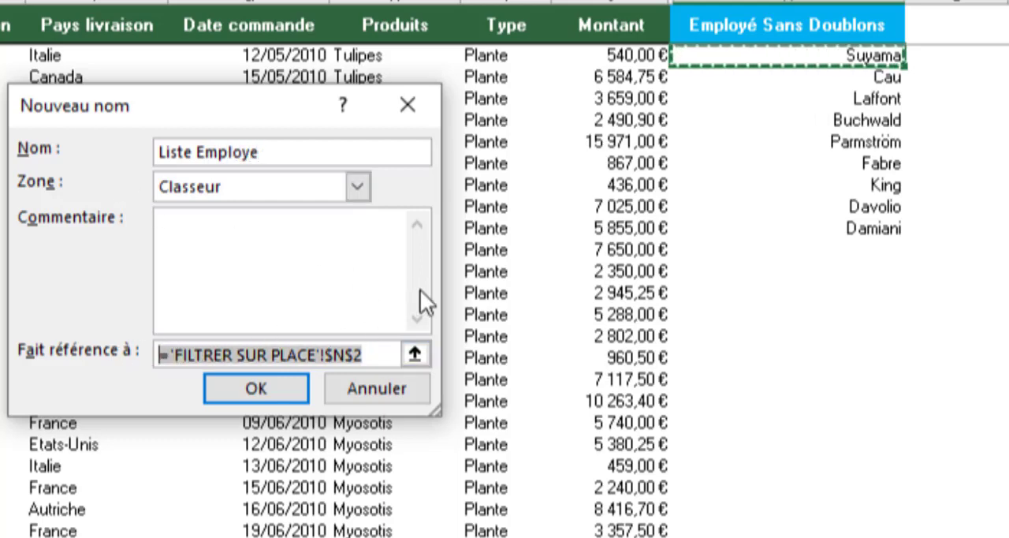
left_click_drag(441, 290, 762, 290)
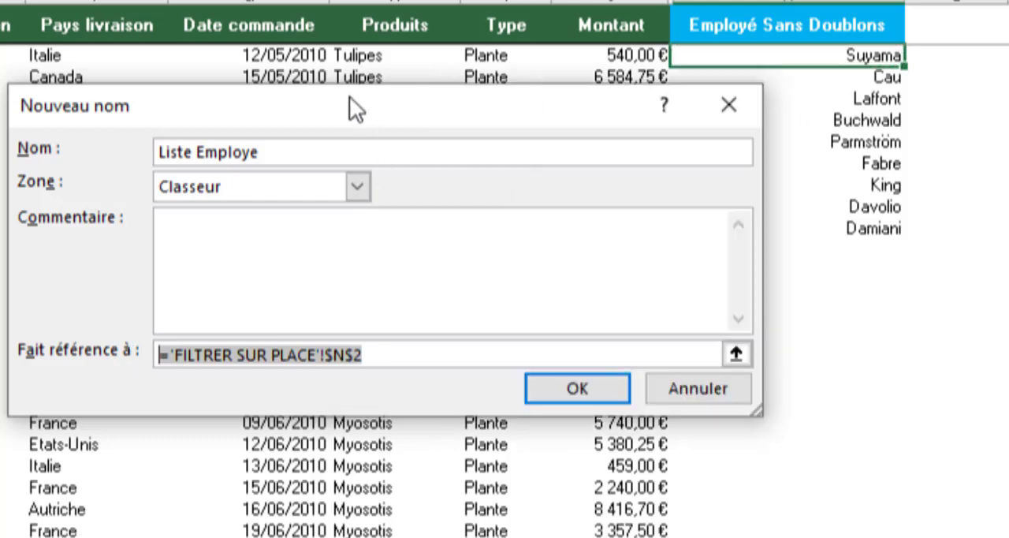
type("=de")
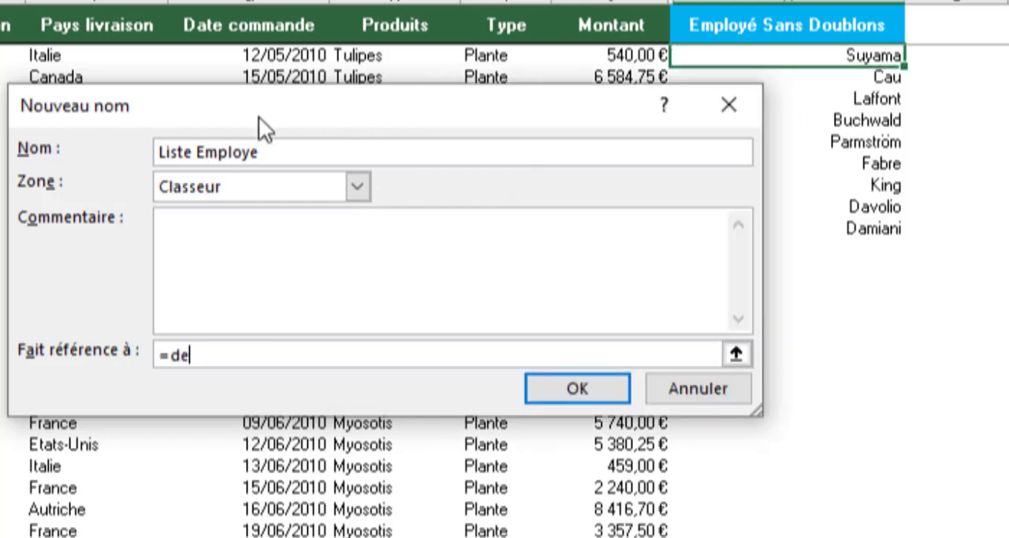
type("caler(")
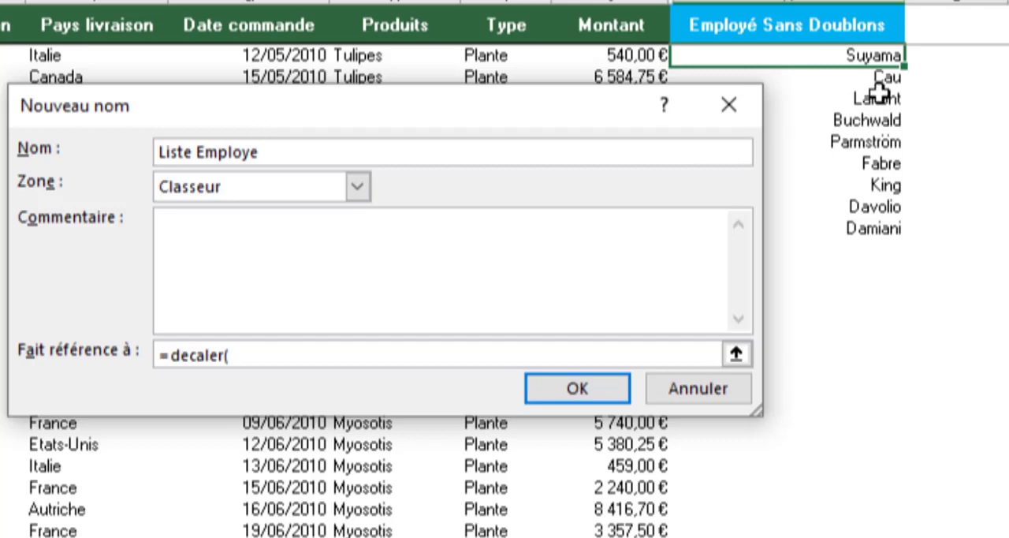
left_click(848, 56)
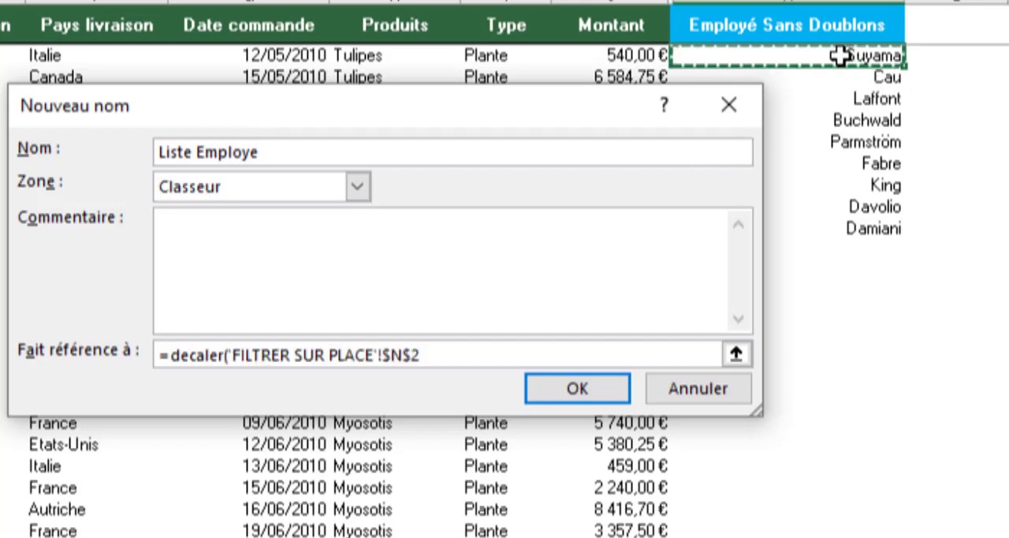
type(";")
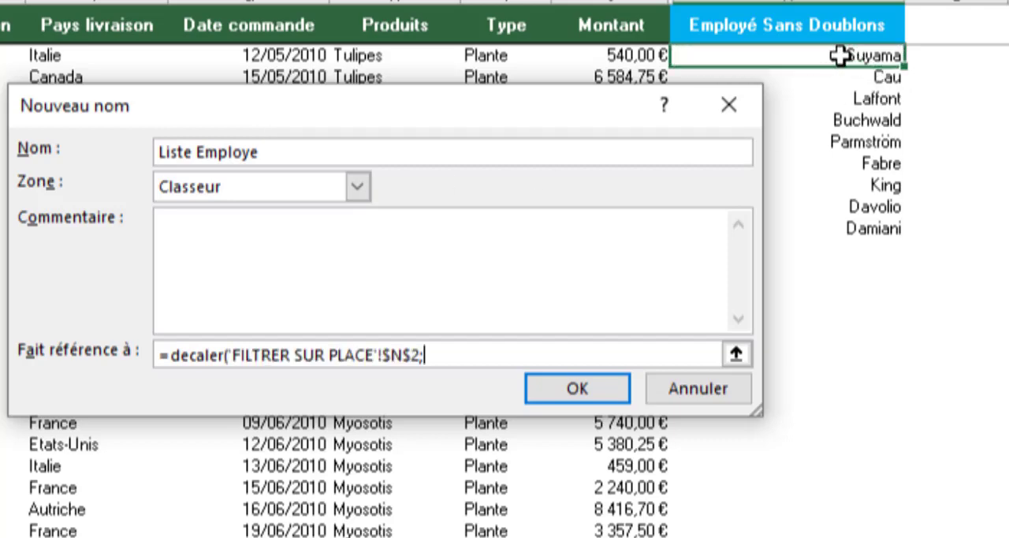
type("0;0;nbval(")
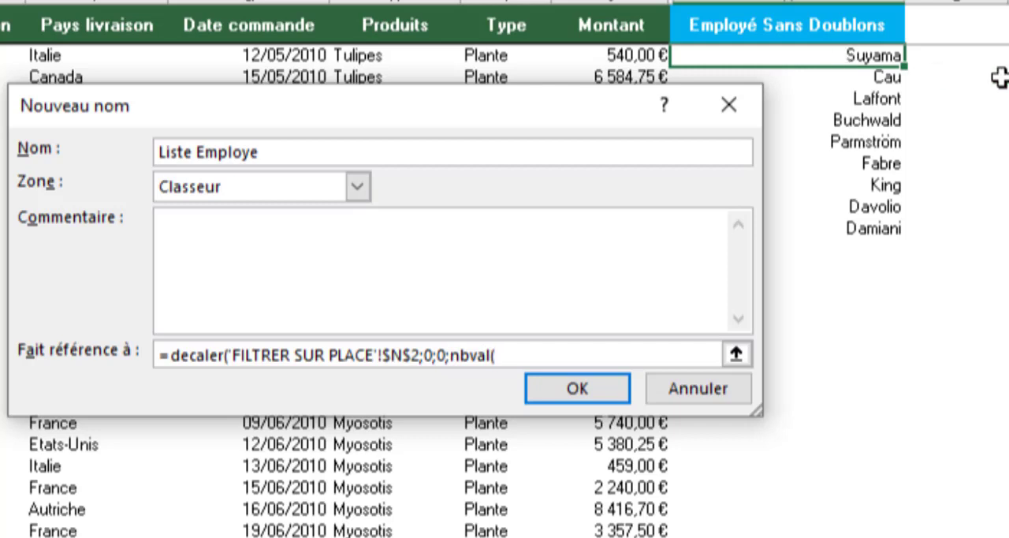
- Complete the DECALER formula with offsets 0 and 0 and the height NBVAL('FILTRER SUR PLACE'!$N$2:$N$1079)
left_click(847, 55)
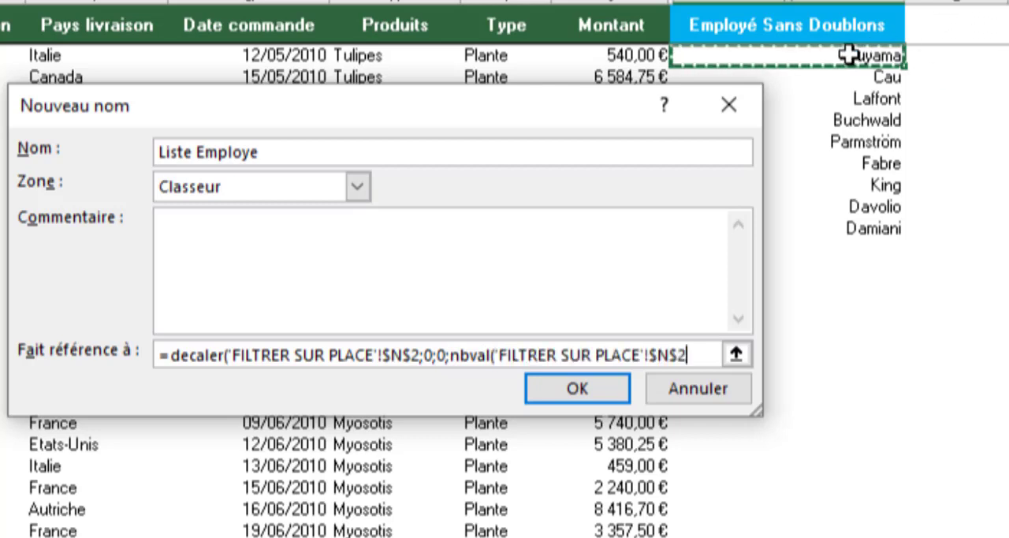
type(":$N$1079")
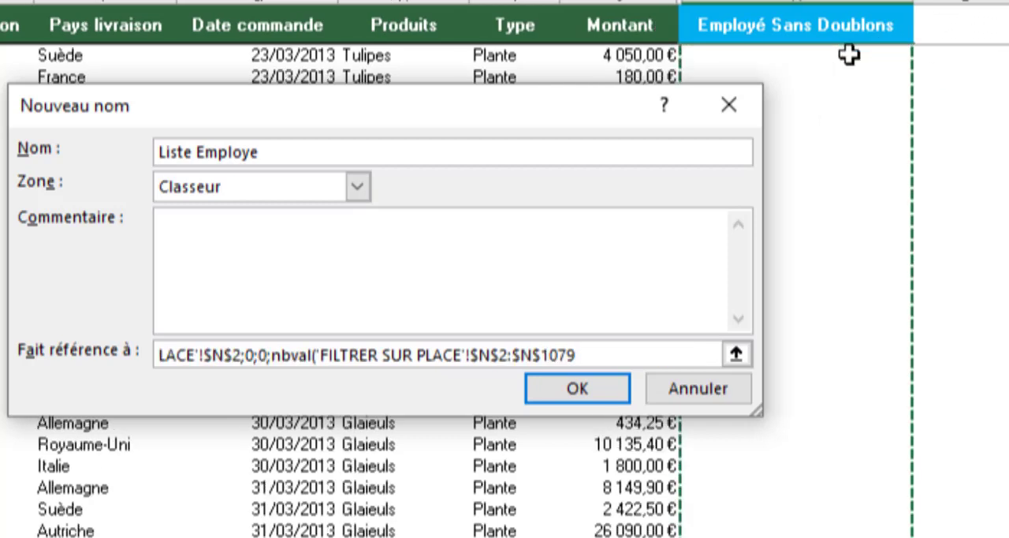
type("))")
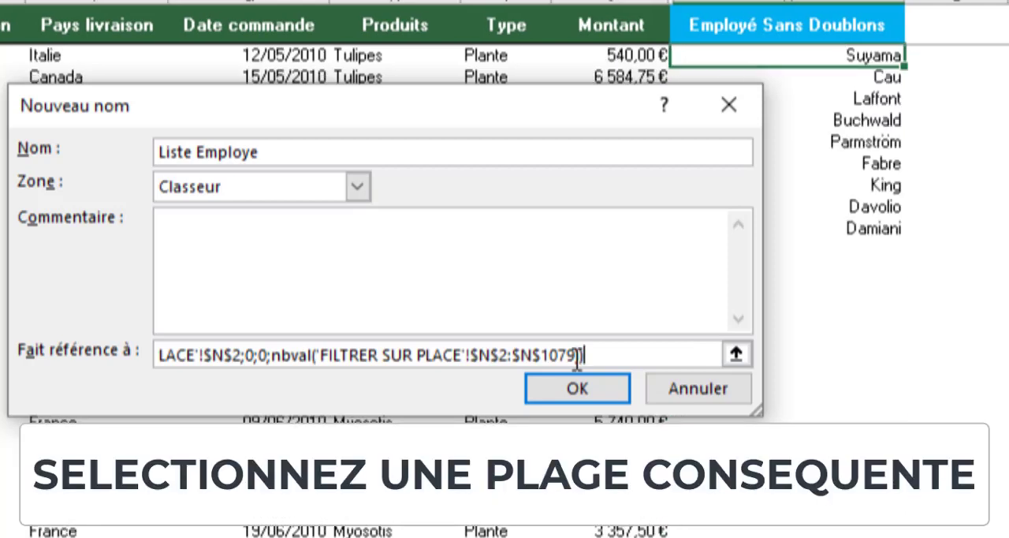
- Remove the space so the name reads ListeEmploye, and create the defined name
left_click(196, 152)
key("BackSpace")
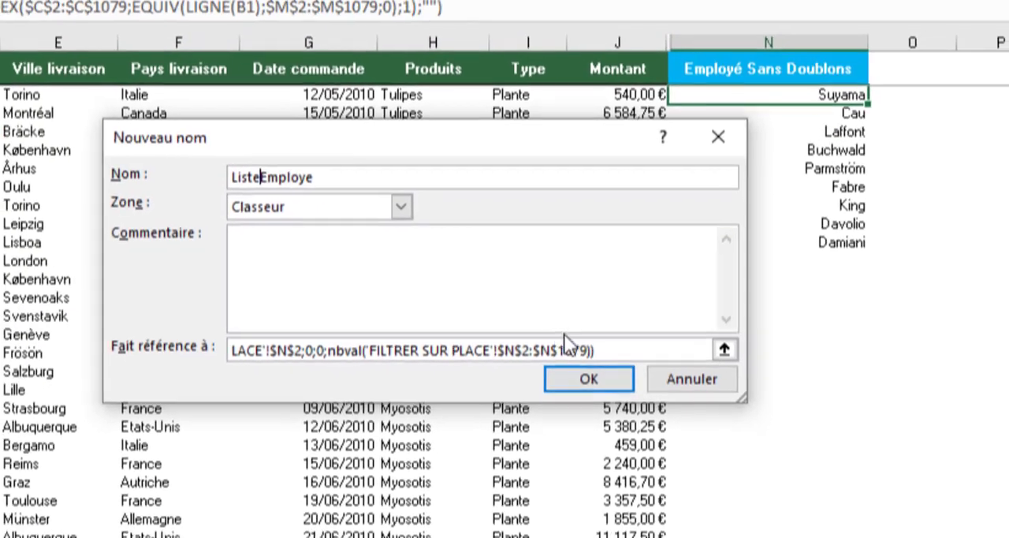
left_click(589, 378)
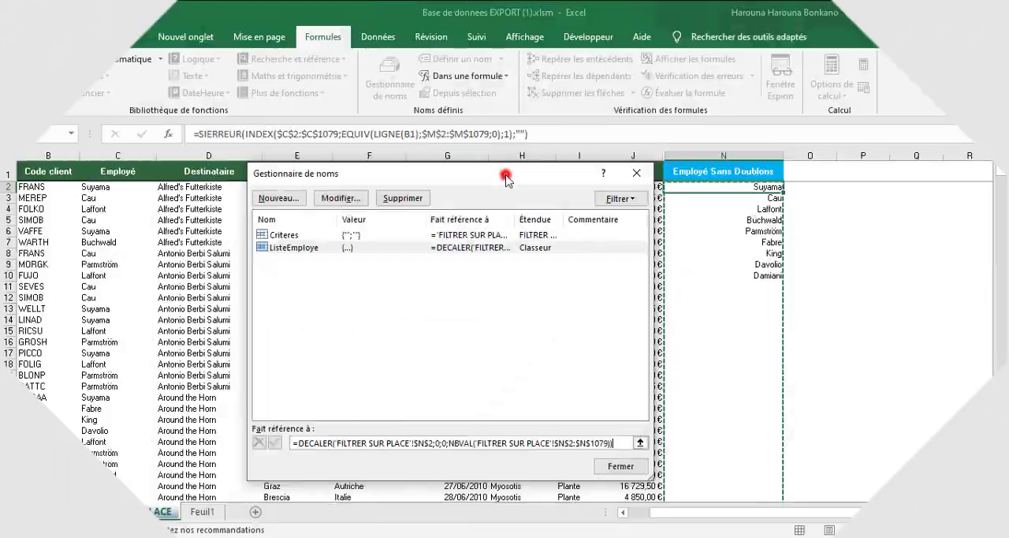
- In ListeEmploye's DECALER reference, replace the NBVAL height with an NB.SI function over 'FILTRER SUR PLACE'!$N$2:$N$11000
left_click_drag(512, 131, 289, 145)
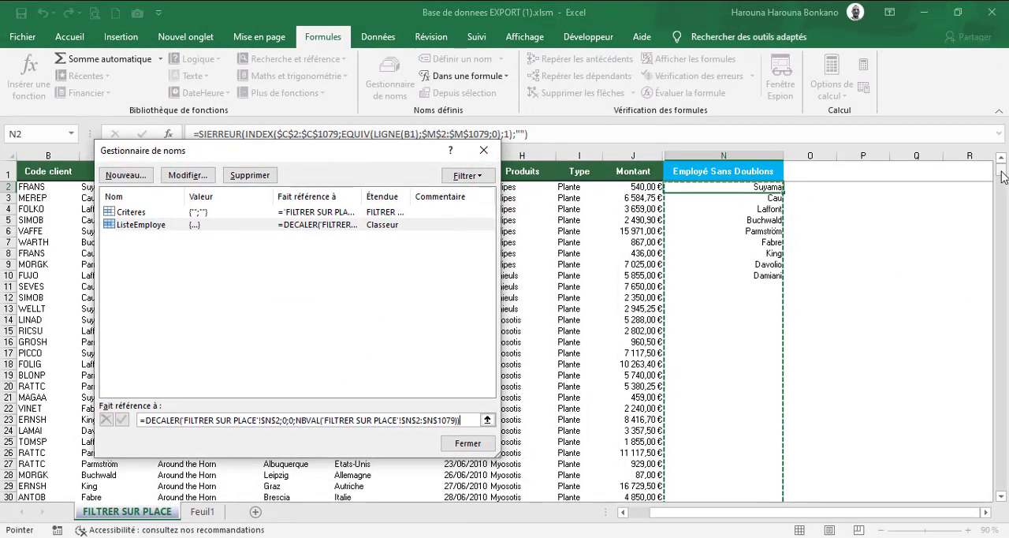
mouse_move(1002, 175)
left_mouse_down()
mouse_move(1003, 198)
mouse_move(1004, 161)
left_mouse_up()
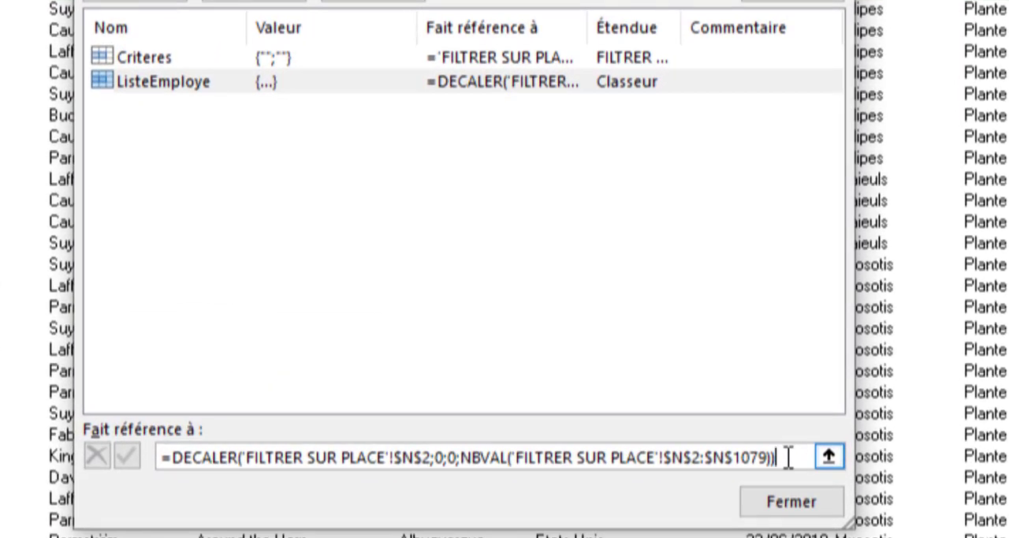
left_click_drag(788, 456, 462, 456)
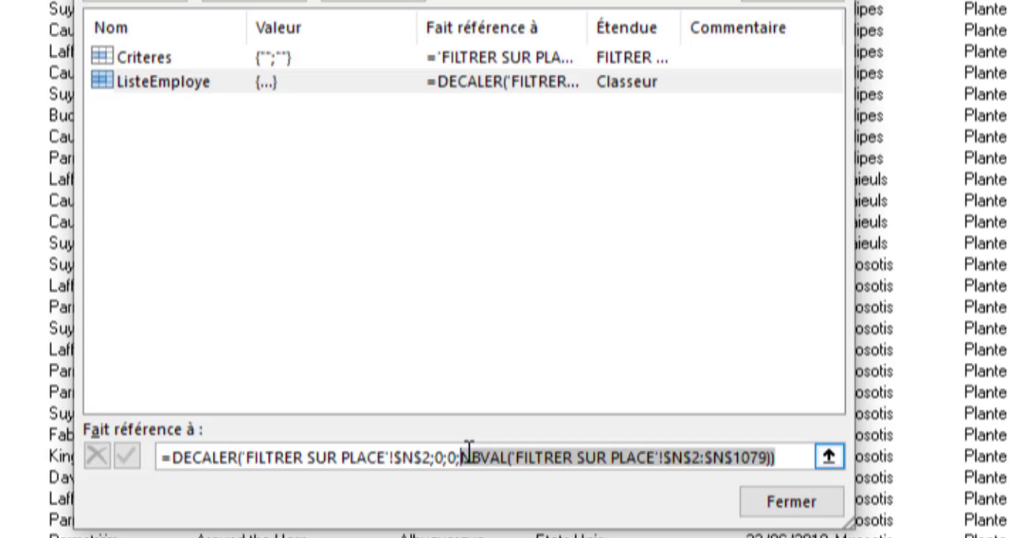
type("nb")
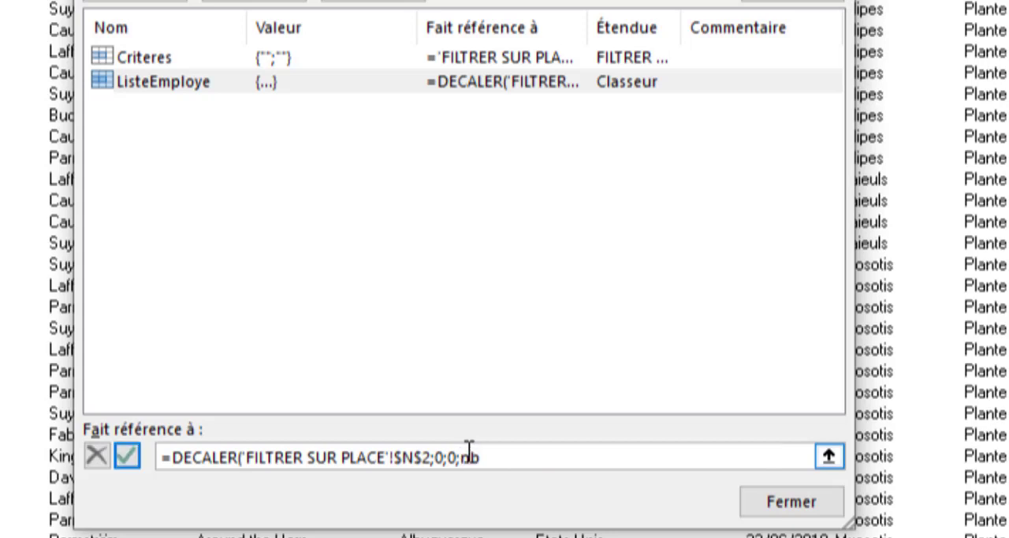
type(".si(")
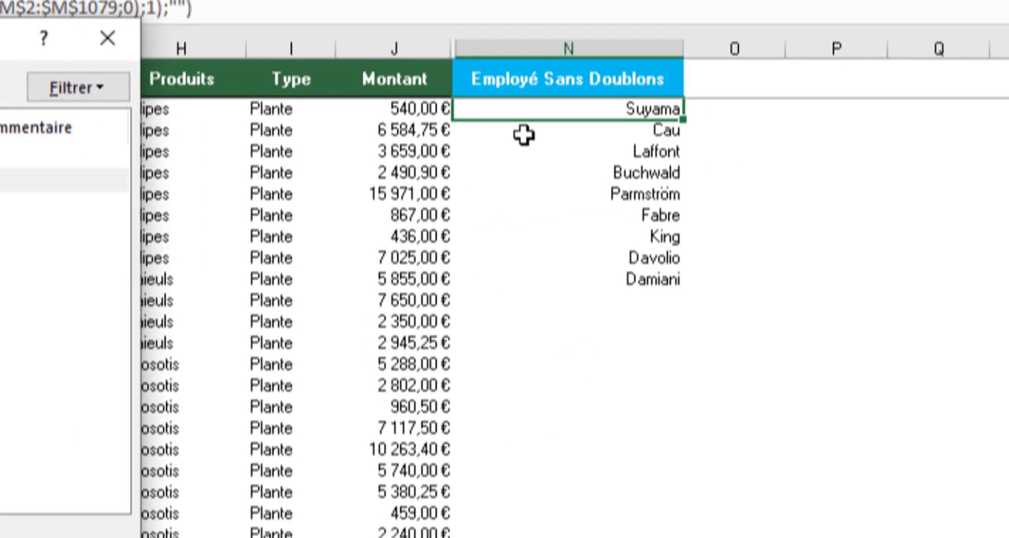
left_click_drag(505, 108, 528, 300)
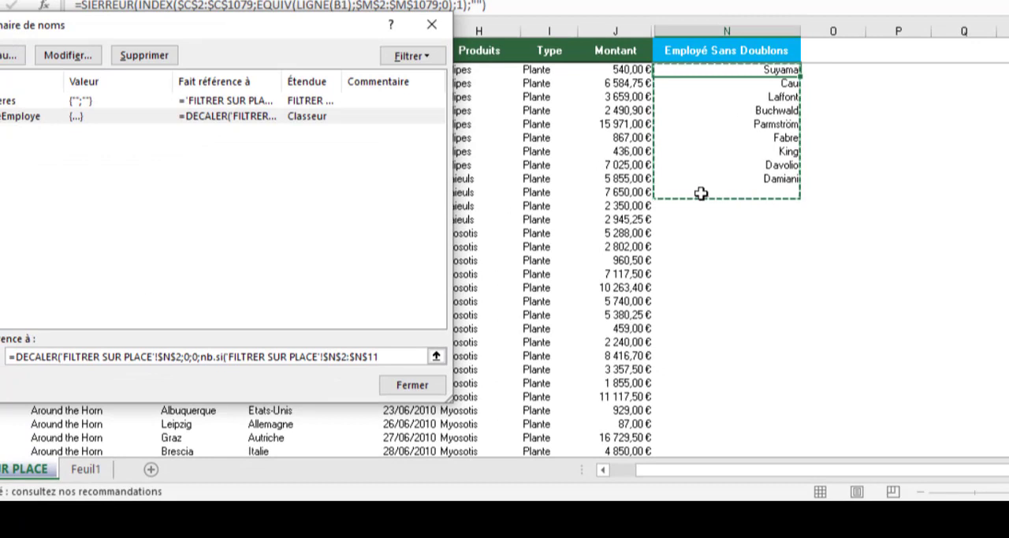
type("000")
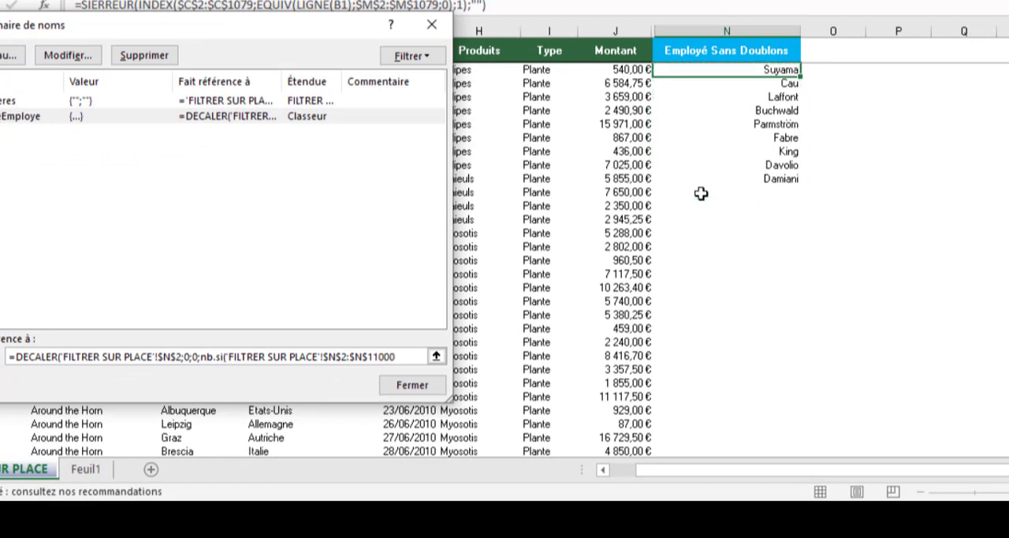
type(";\"?")
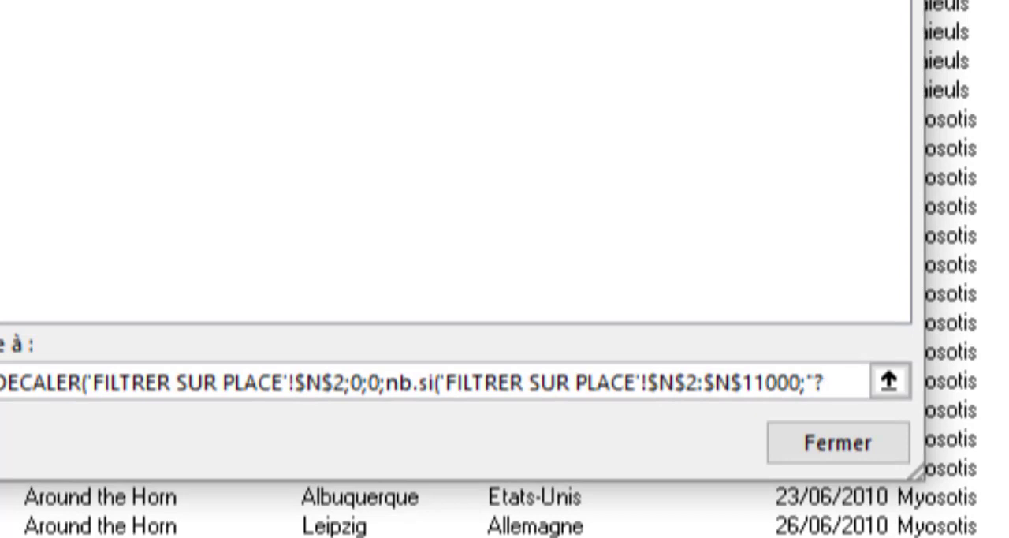
- Complete NB.SI with the criterion "?*", save the ListeEmploye reference, and check which cells in column N it covers
type("*")
type("\"")
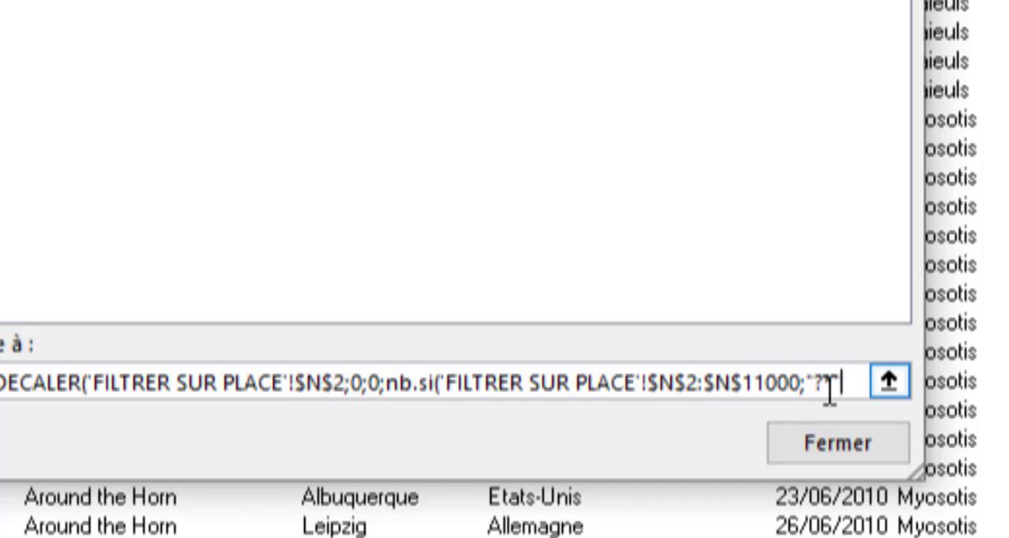
type("))")
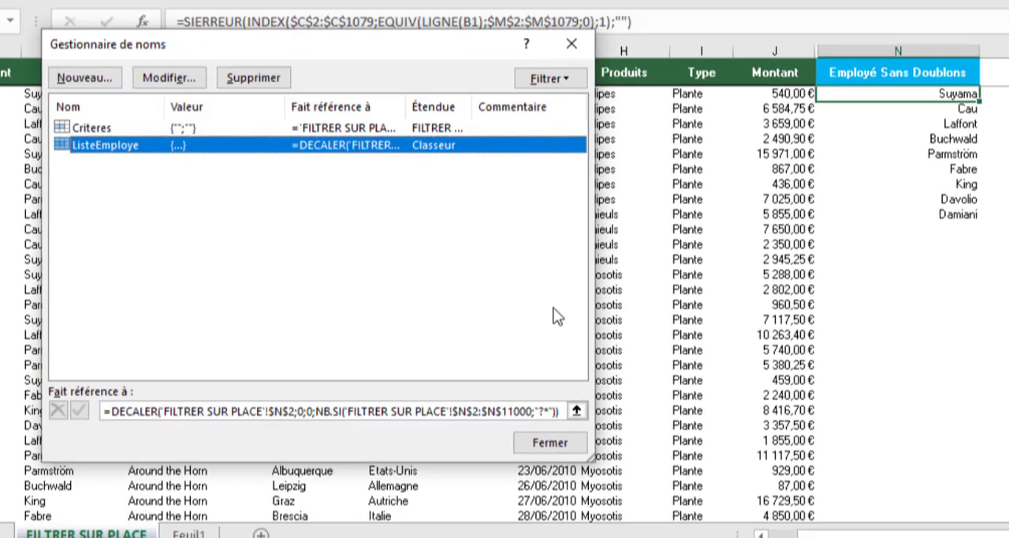
left_click_drag(399, 150, 489, 103)
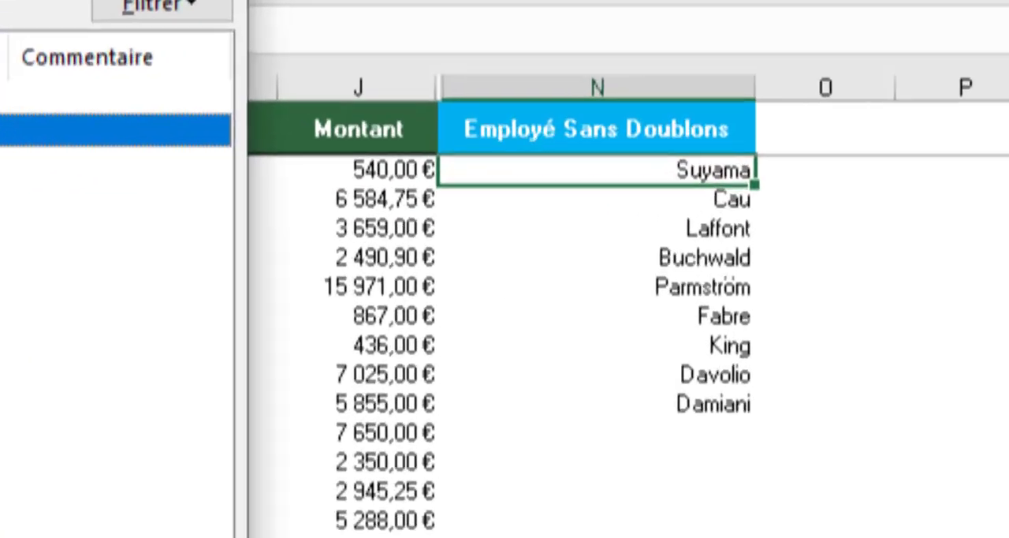
left_click(547, 368)
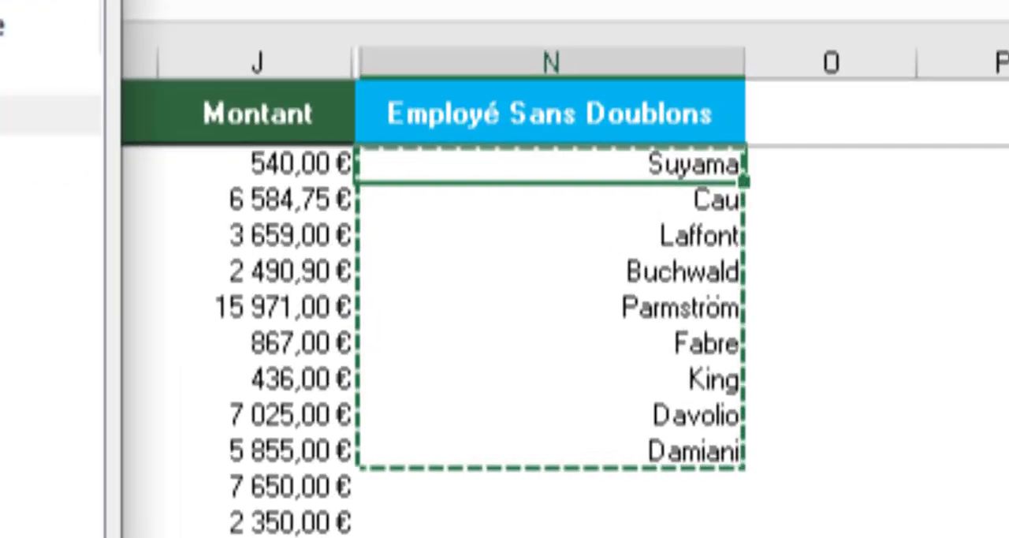